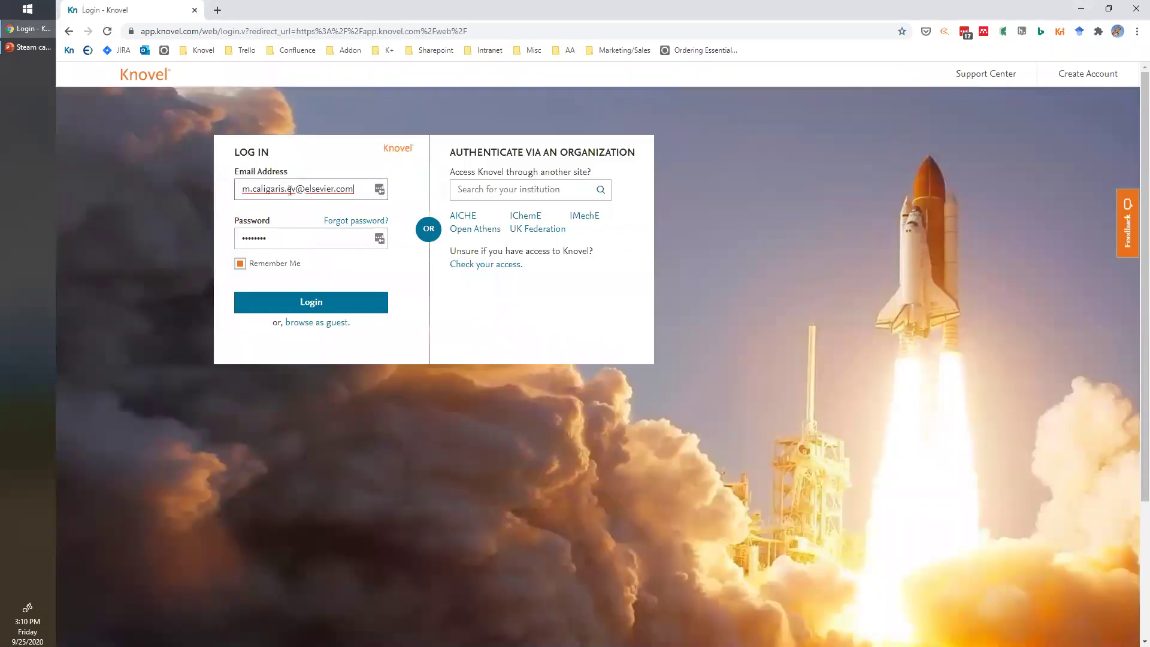
Log in to Knovel, correcting the account e-mail address and entering the account password.
left_click(295, 191)
key("BackSpace")
key("BackSpace")
key("BackSpace")
key("Return")
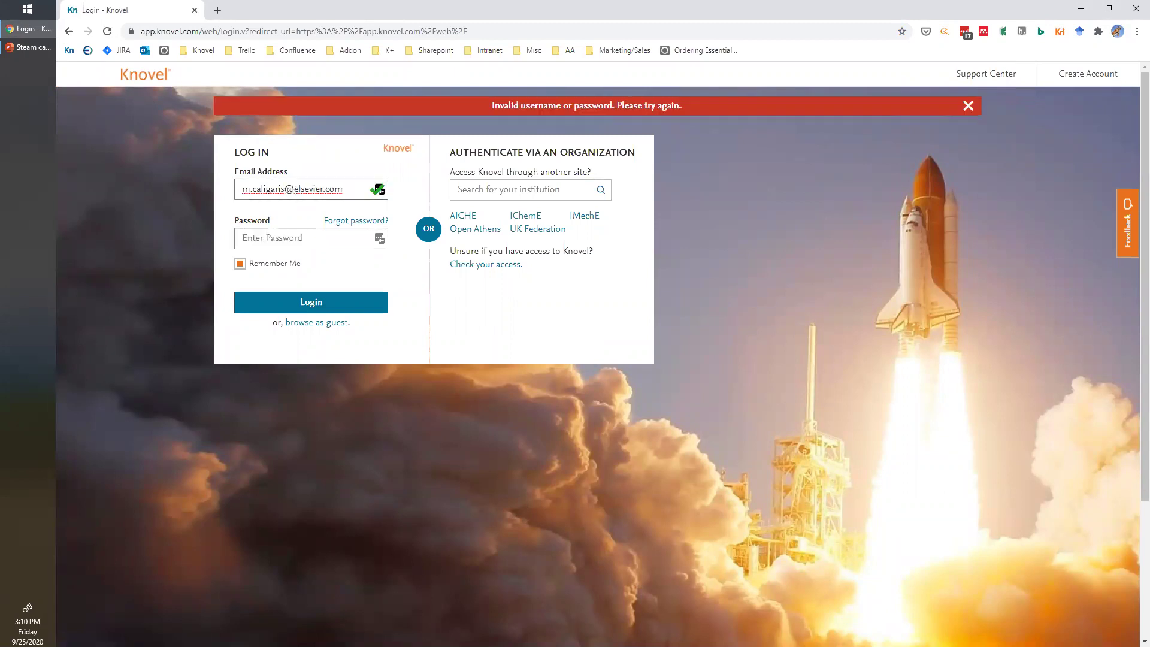
left_click(316, 234)
type("••")
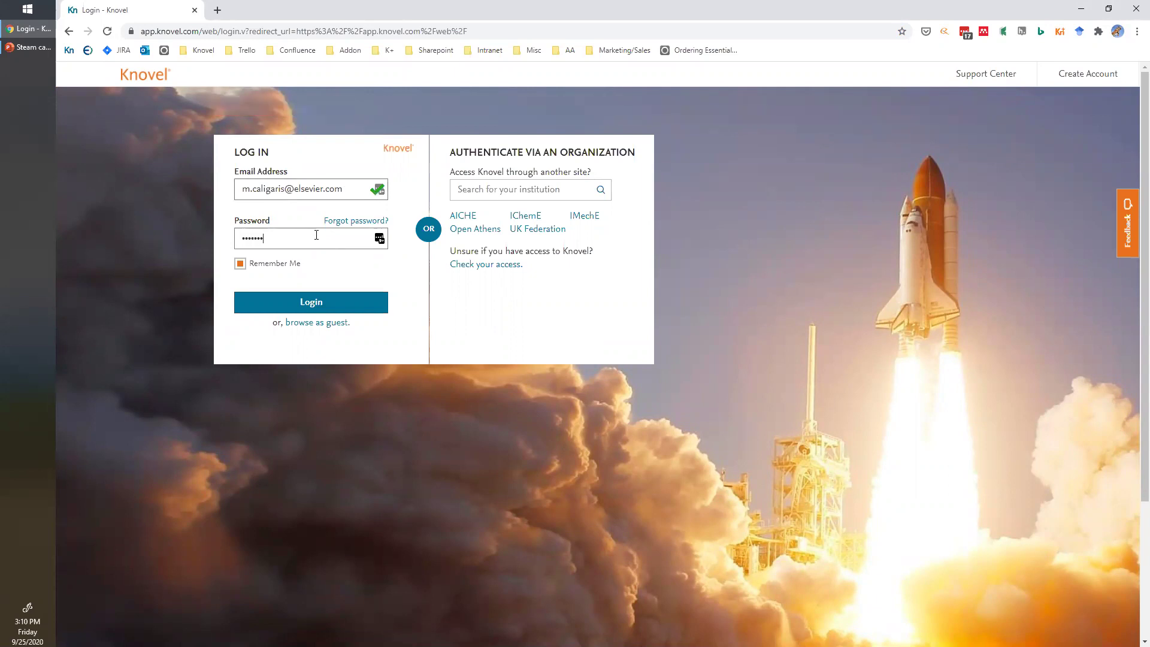
key("Return")
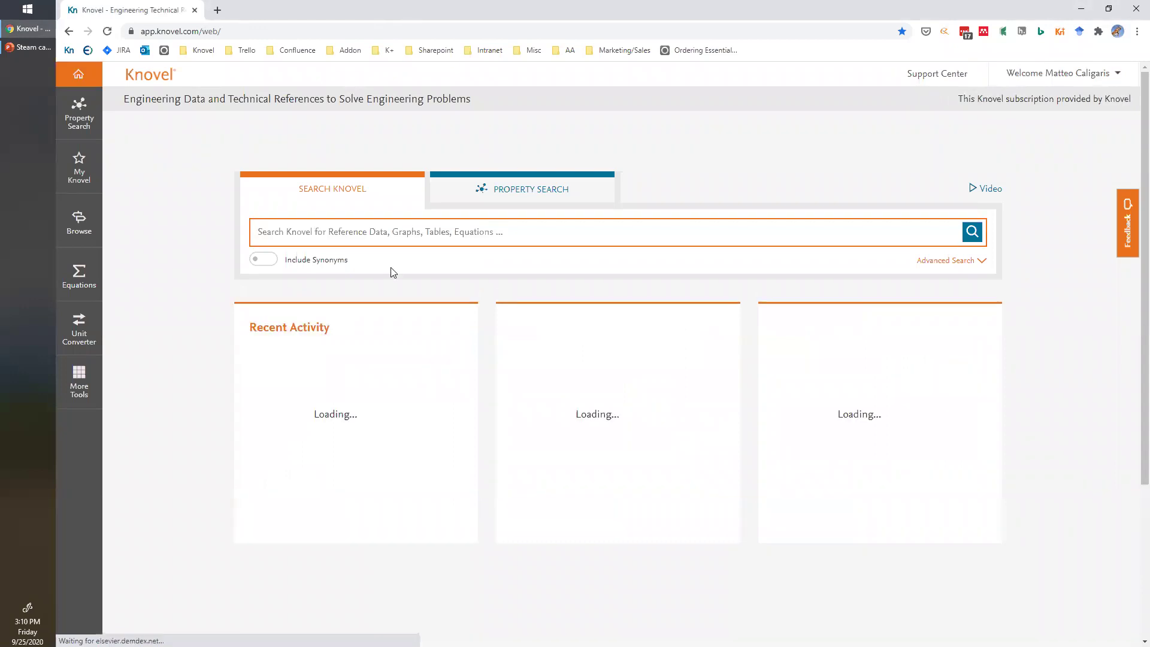
Search Knovel for "steam" and open the Saturation and Quality Properties (by Pressure) calculator from the interactive steam calculators.
left_click(364, 235)
type("stean")
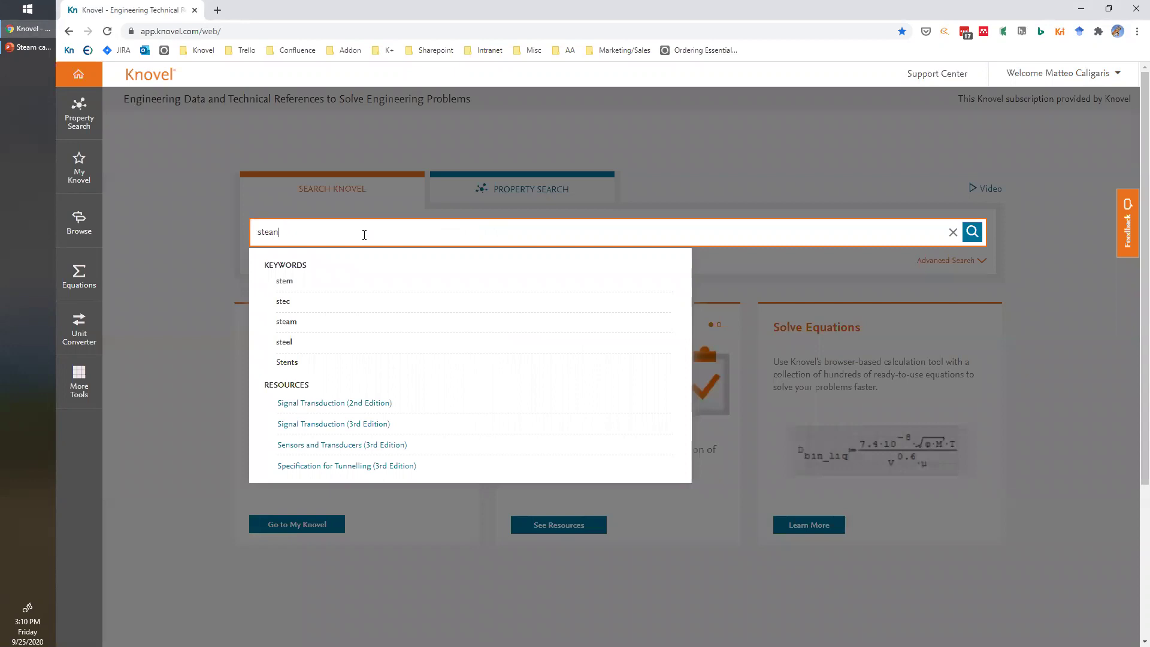
key("Return")
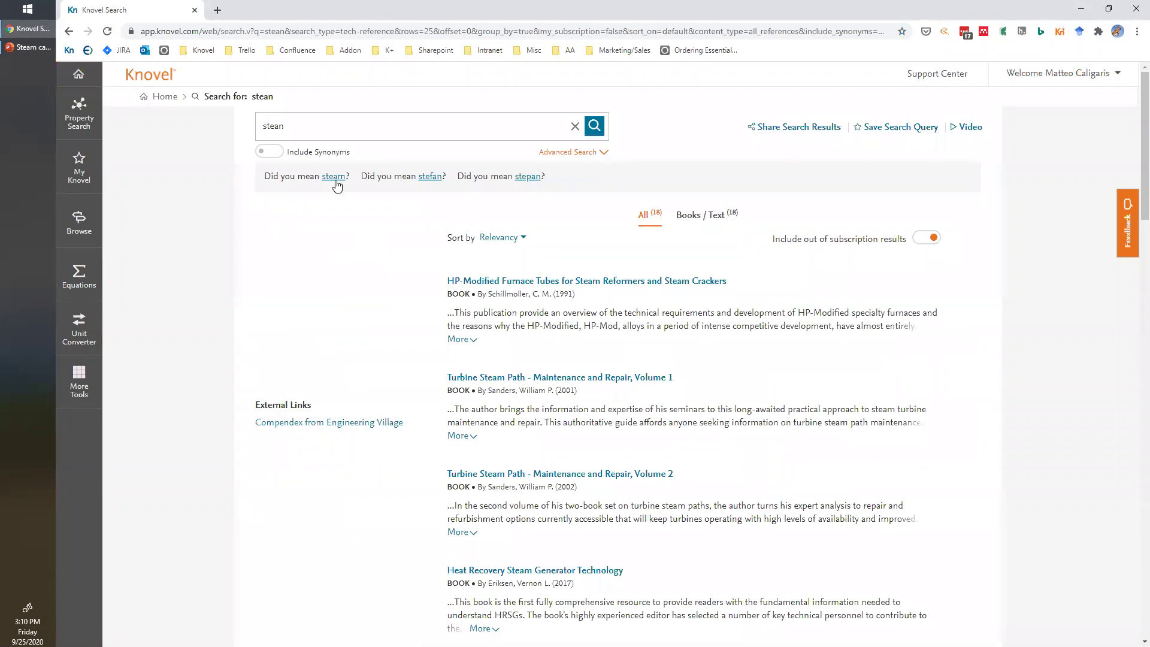
left_click(334, 179)
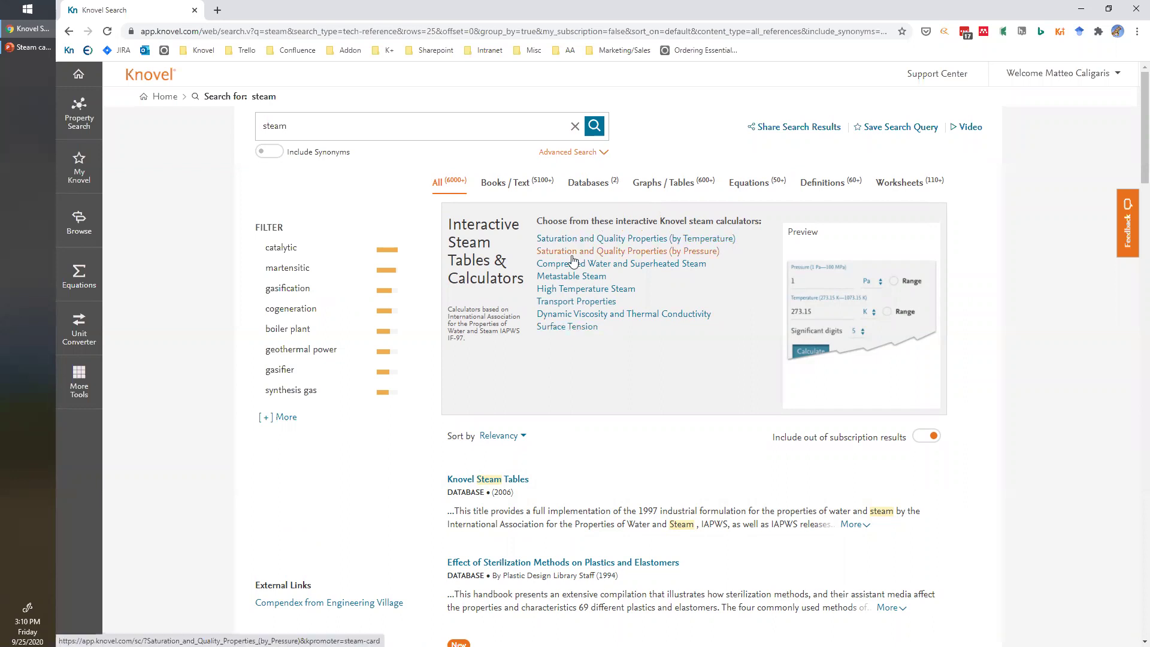
left_click(572, 254)
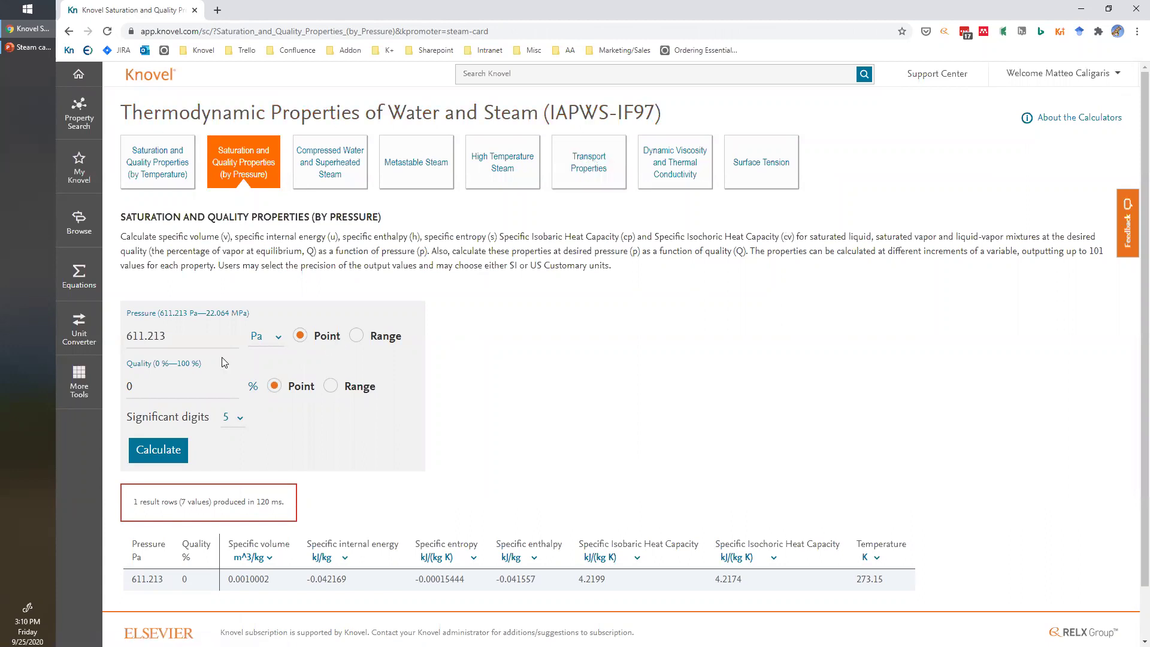
Calculate the saturation properties for a single pressure of 3 atm.
left_click(258, 338)
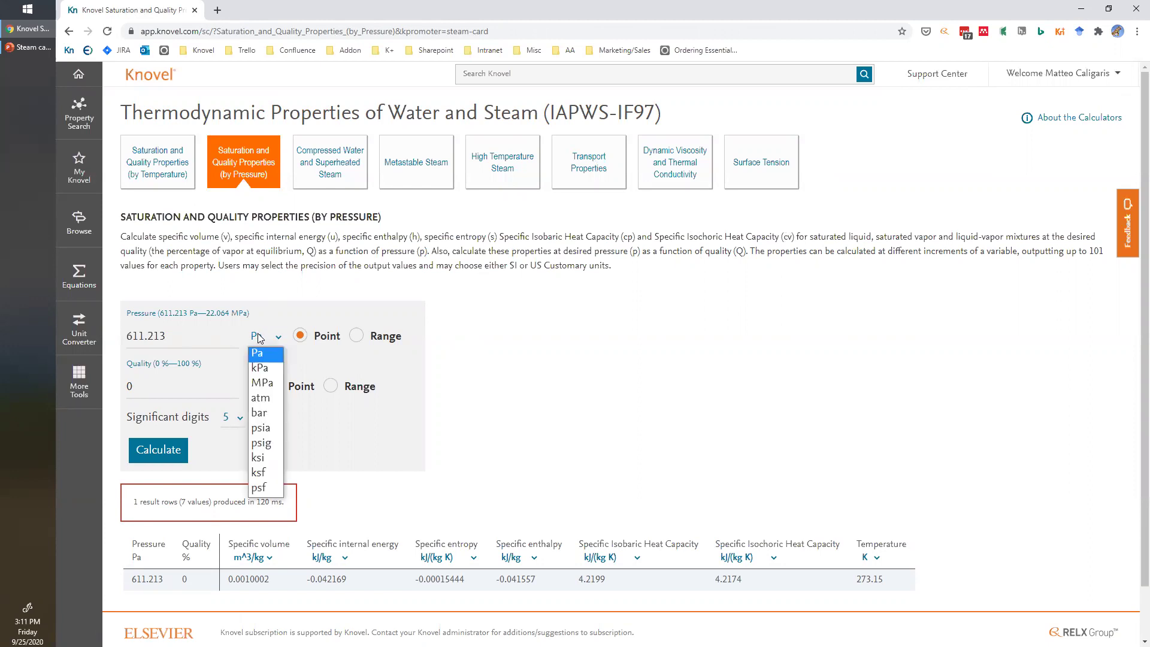
left_click(253, 400)
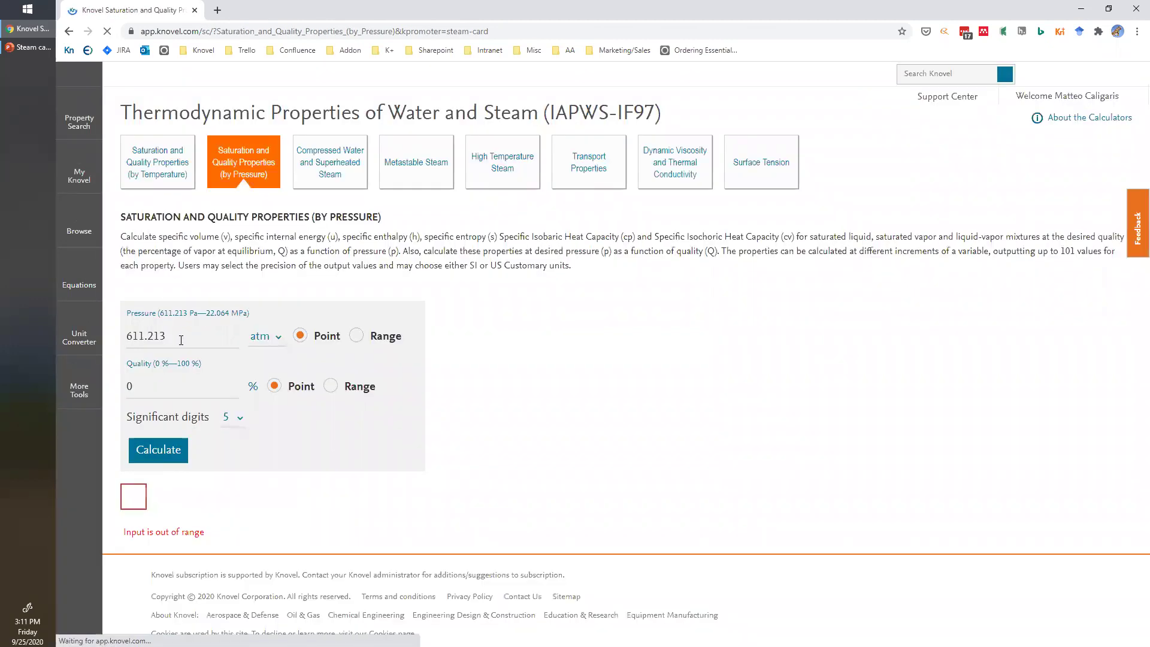
double_click(181, 339)
type("3")
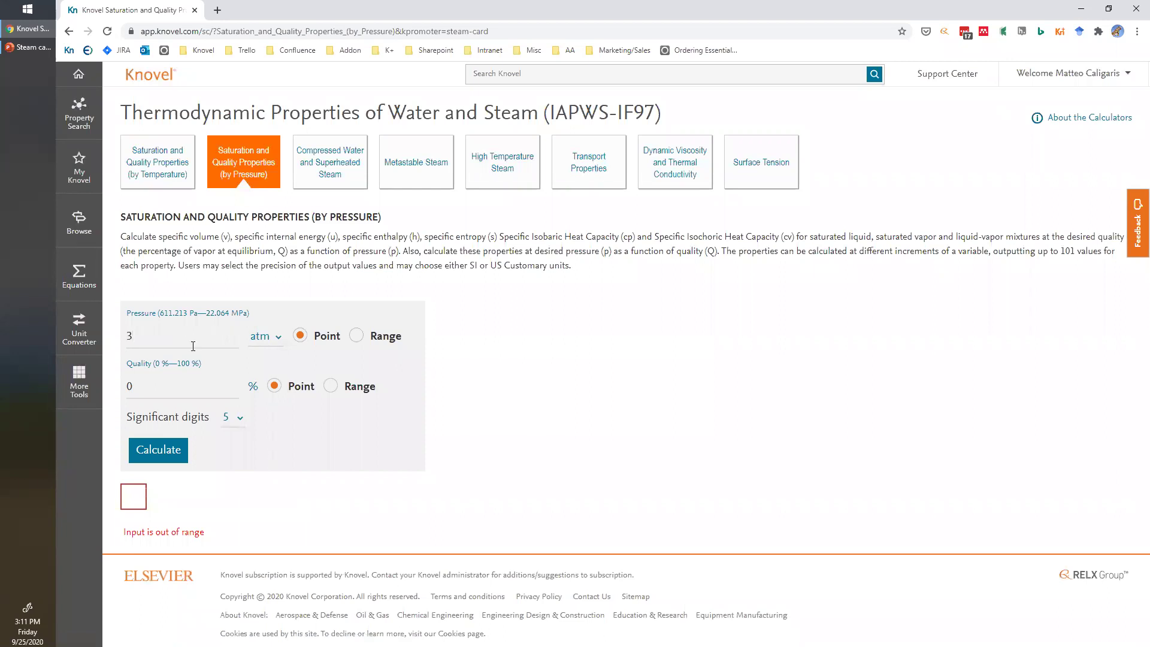
left_click(179, 450)
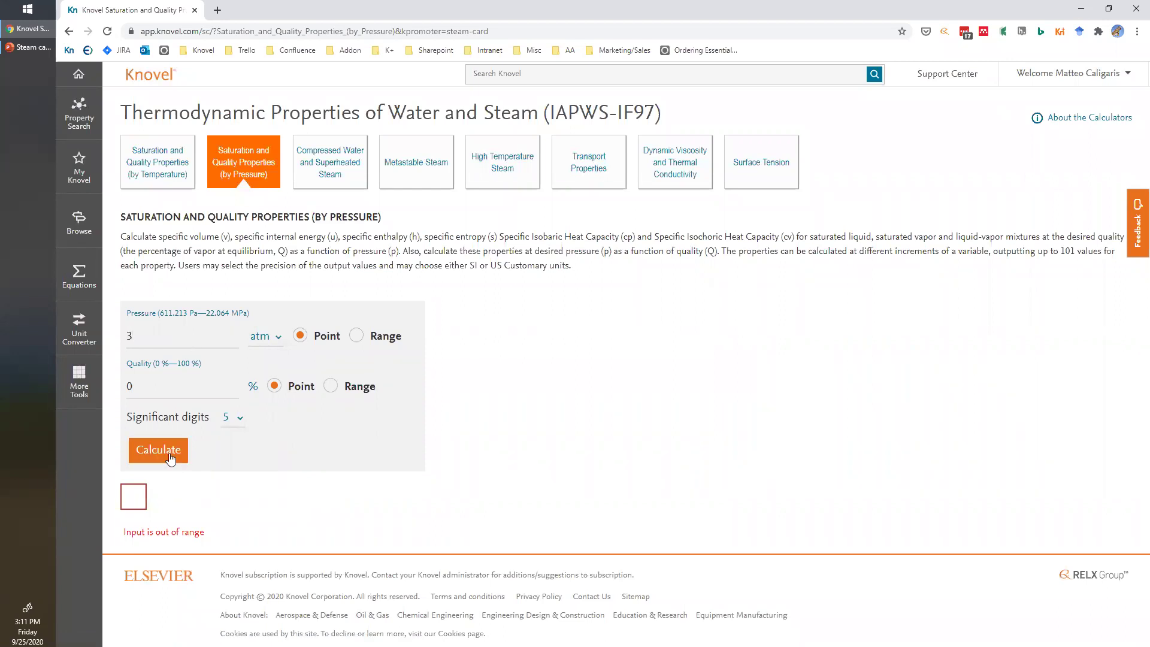
left_click(172, 456)
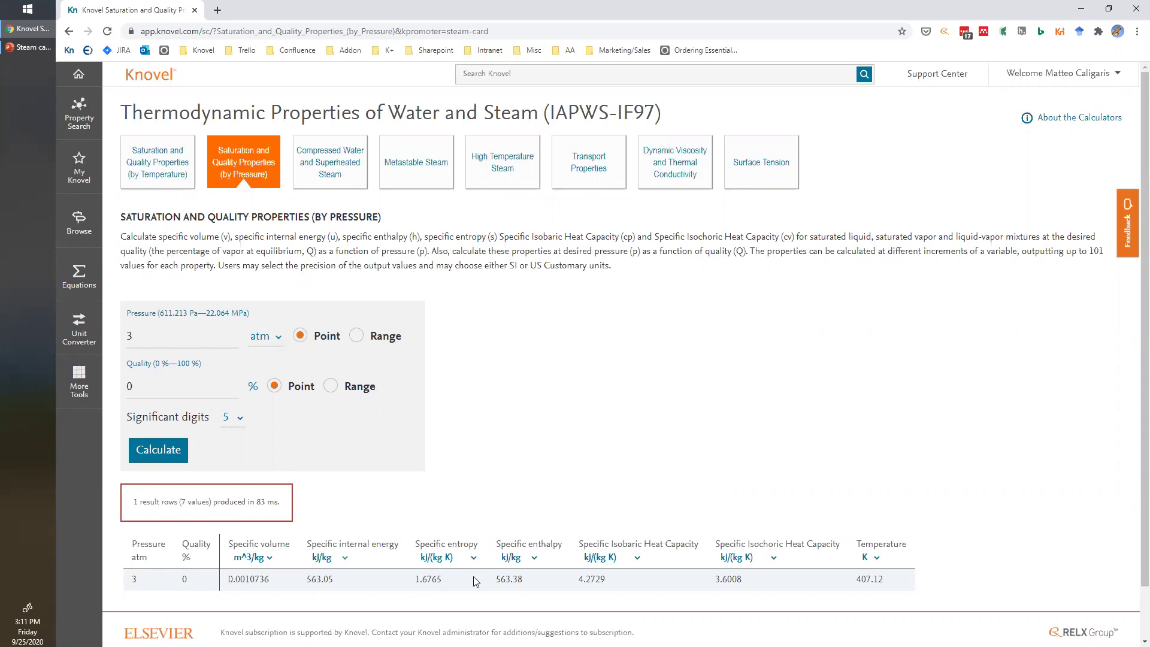
Show the resulting temperature in °C and highlight its value in the results table.
left_click(878, 558)
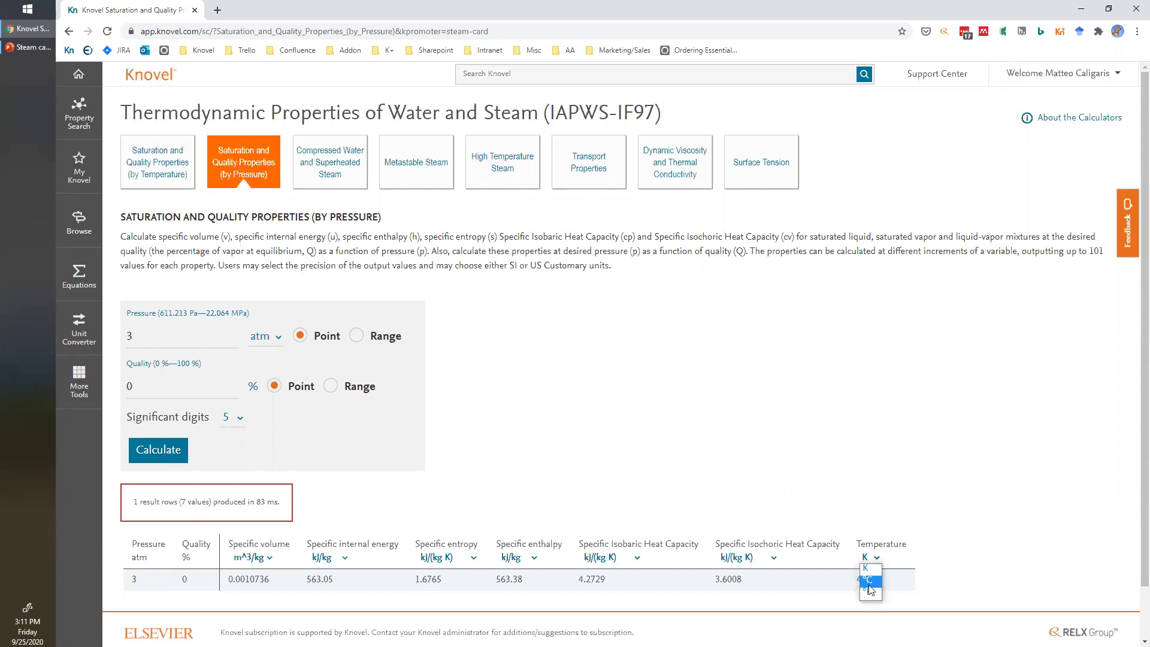
left_click(869, 583)
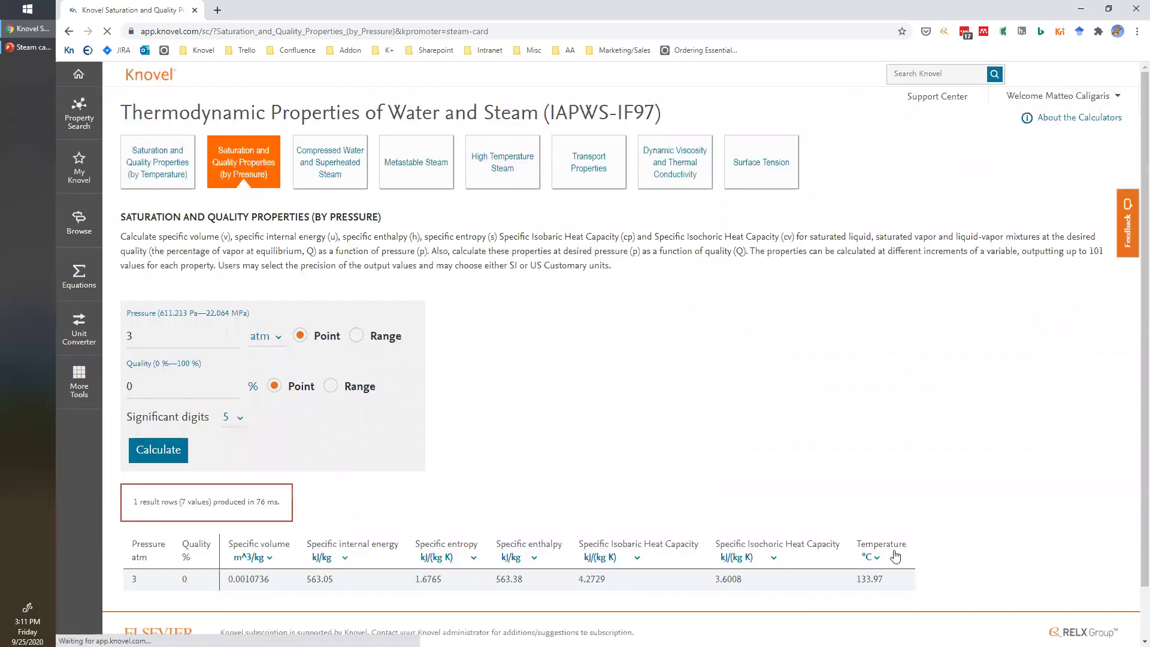
double_click(865, 581)
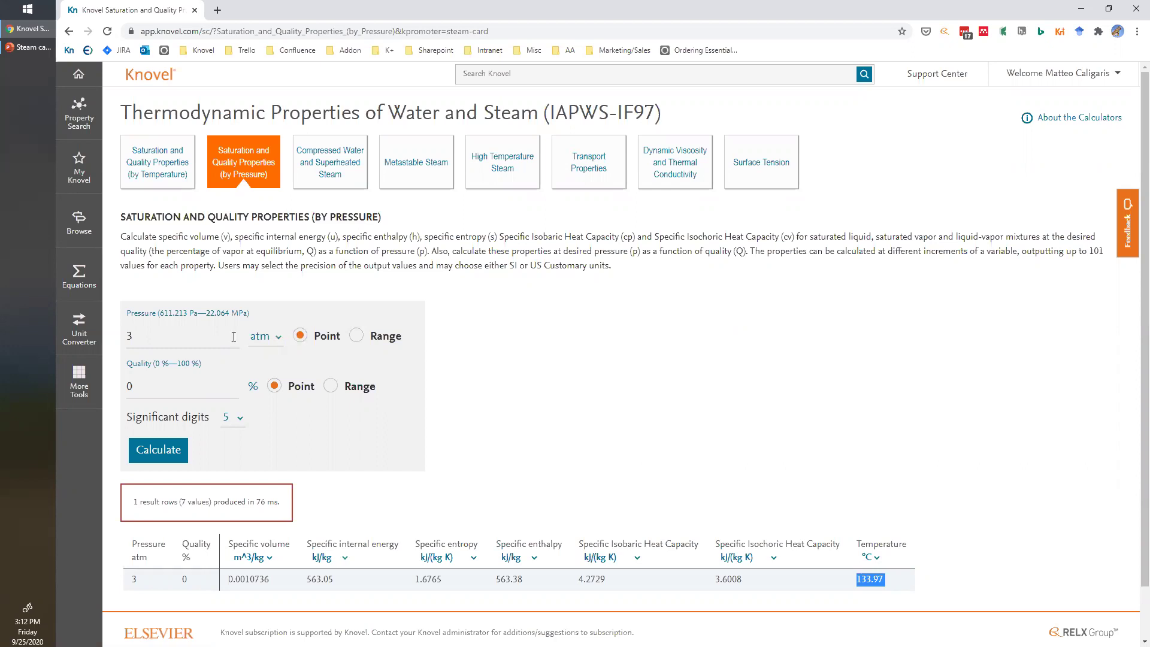
Calculate the saturation properties over a pressure range from 3 to 30 atm with an increment of 5 atm.
left_click(356, 337)
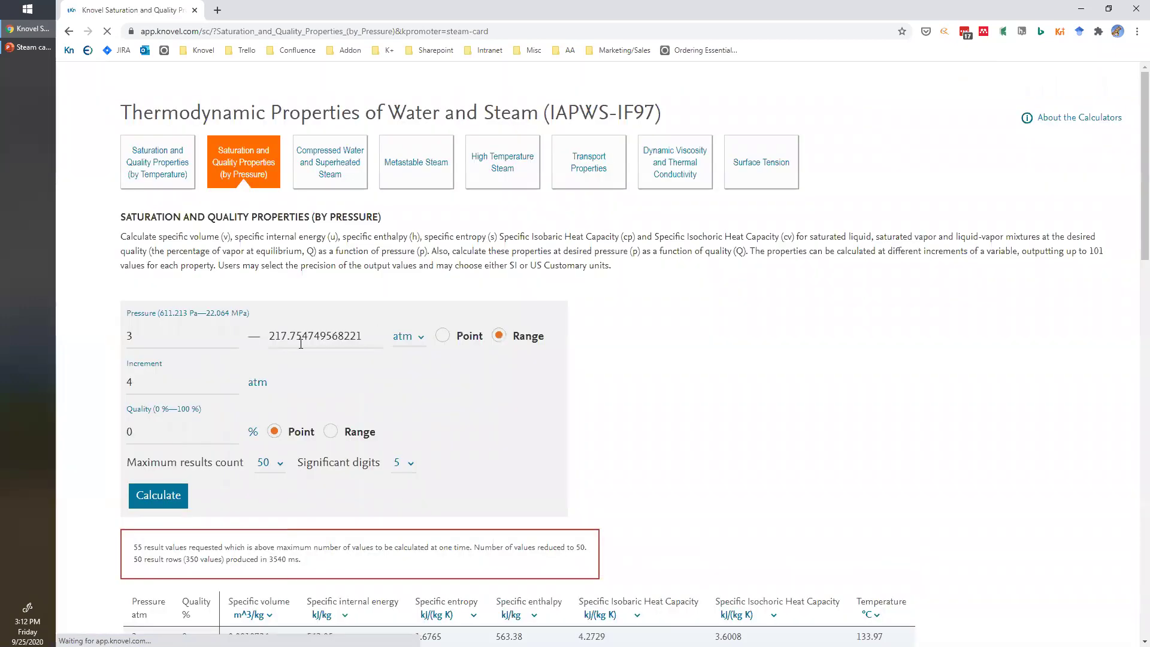
double_click(270, 336)
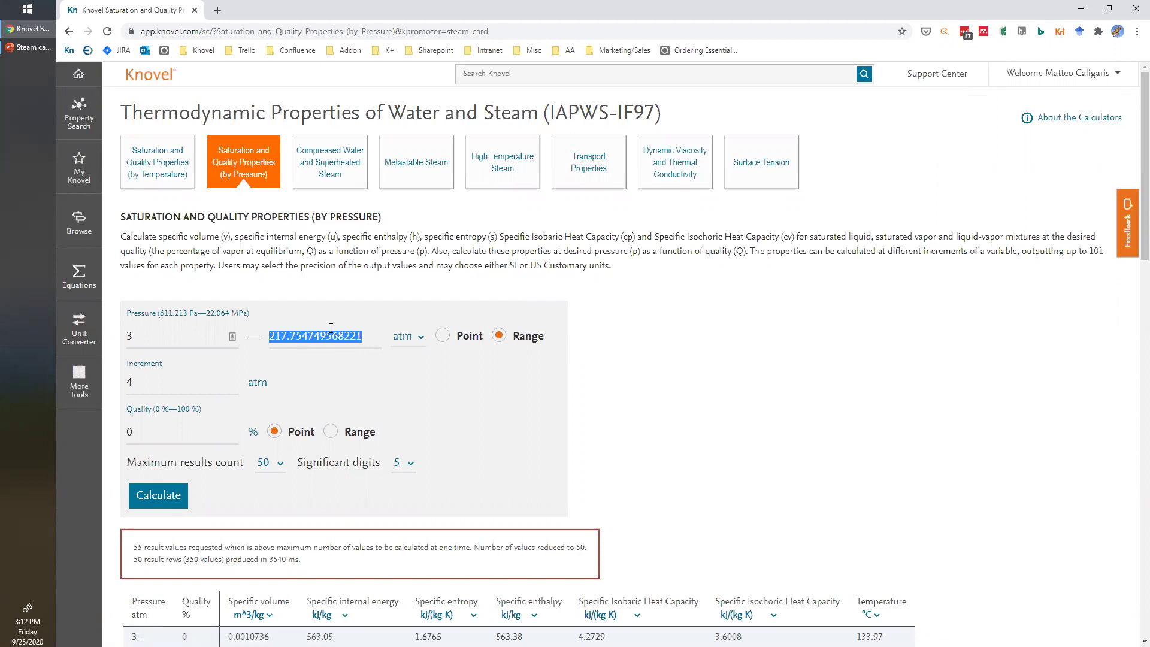
type("30")
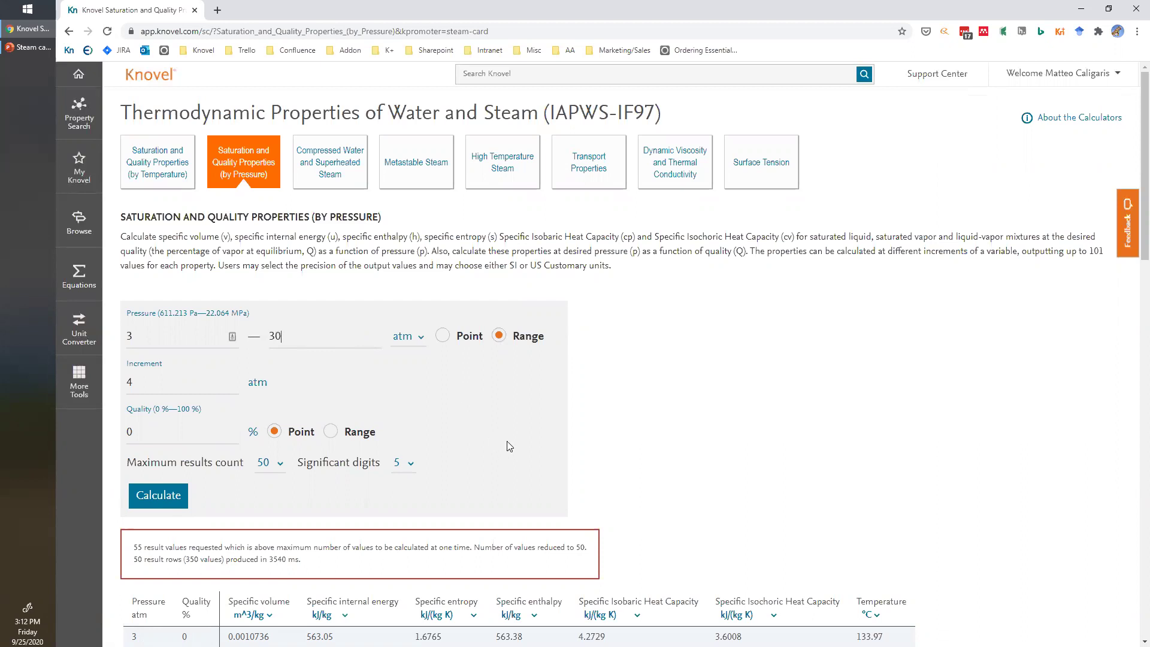
double_click(179, 378)
type("5")
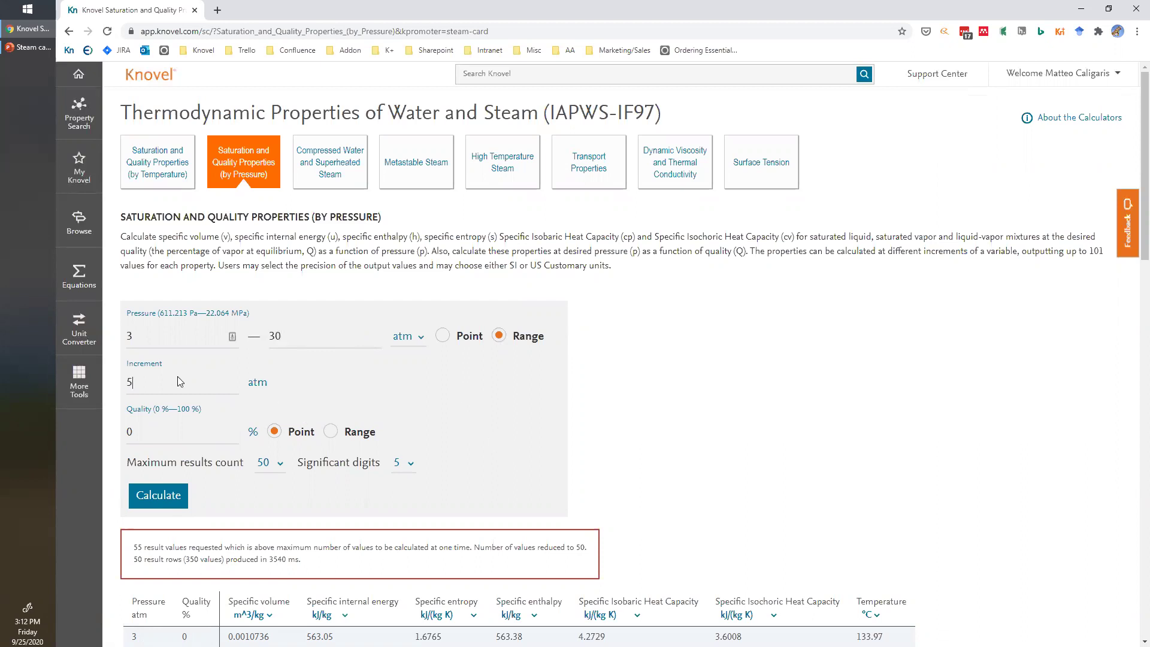
left_click(176, 508)
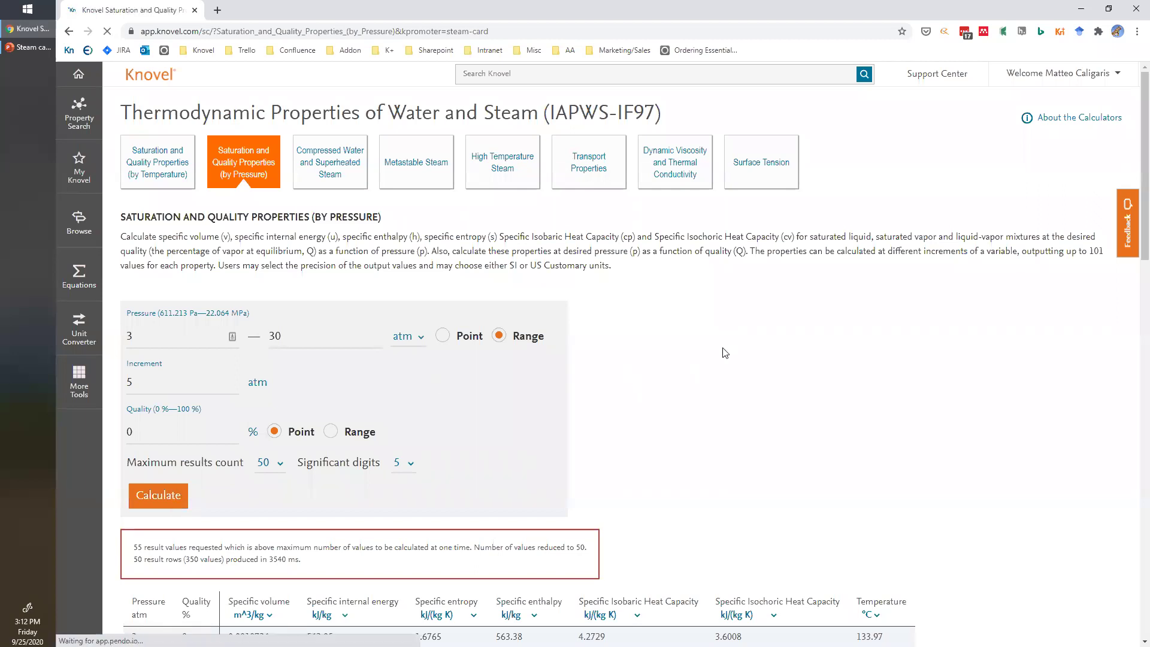
scroll(725, 353, "down", 4)
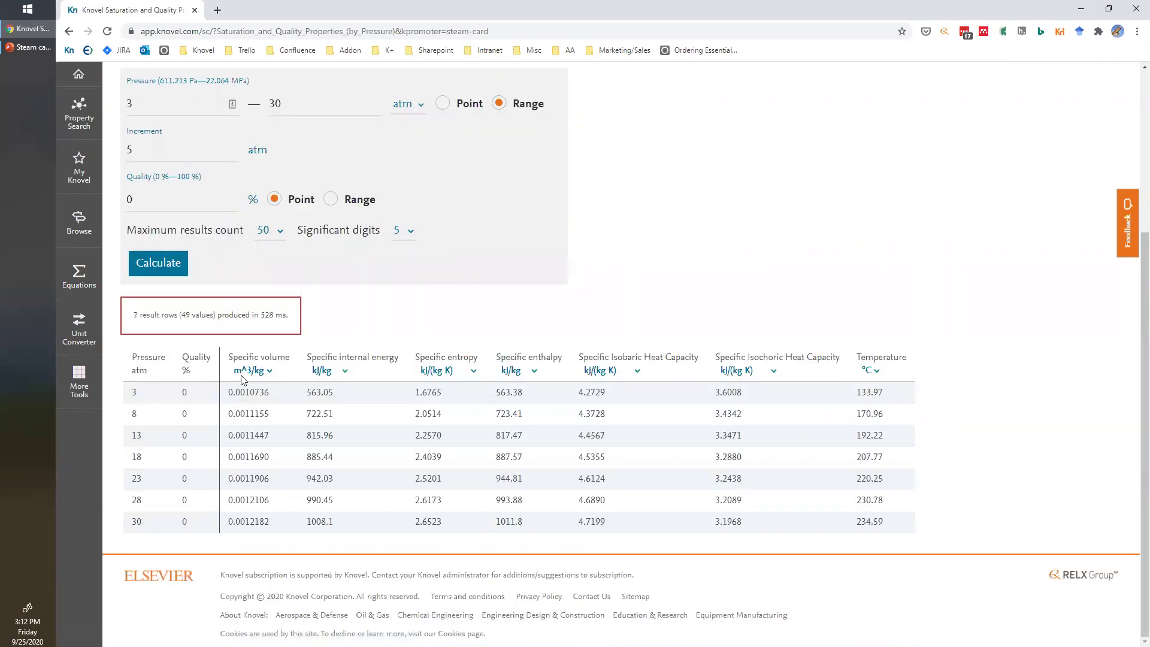
Try copying the whole results table into cell A1 of a blank Excel workbook, and undo the paste.
left_click_drag(130, 358, 926, 530)
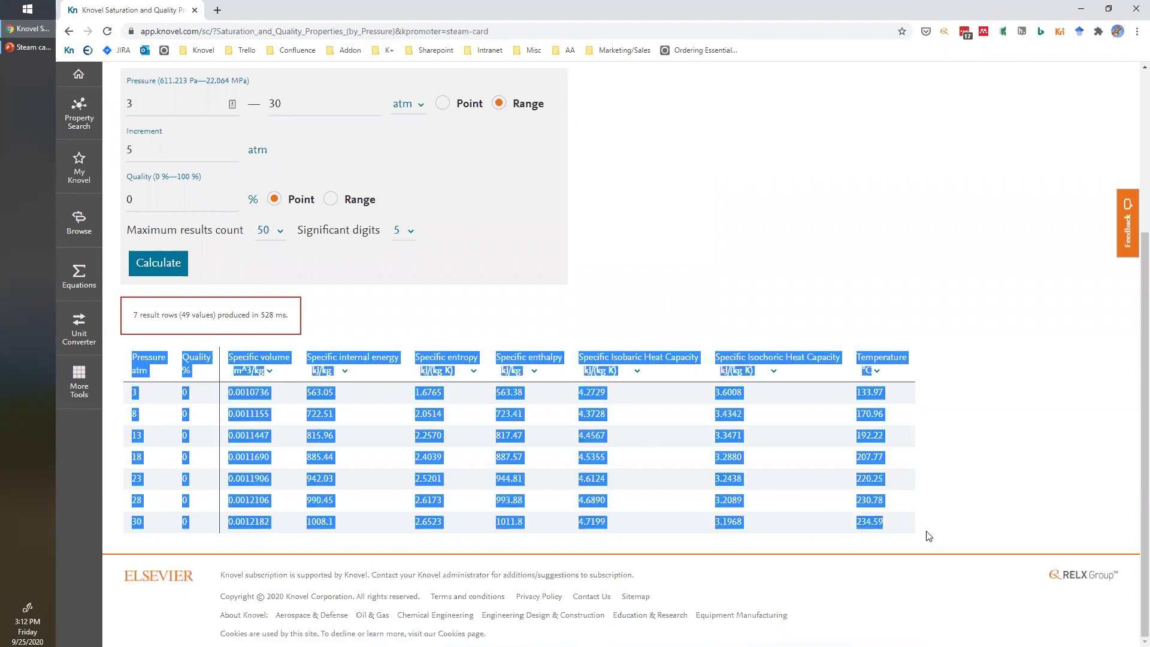
left_click(186, 366)
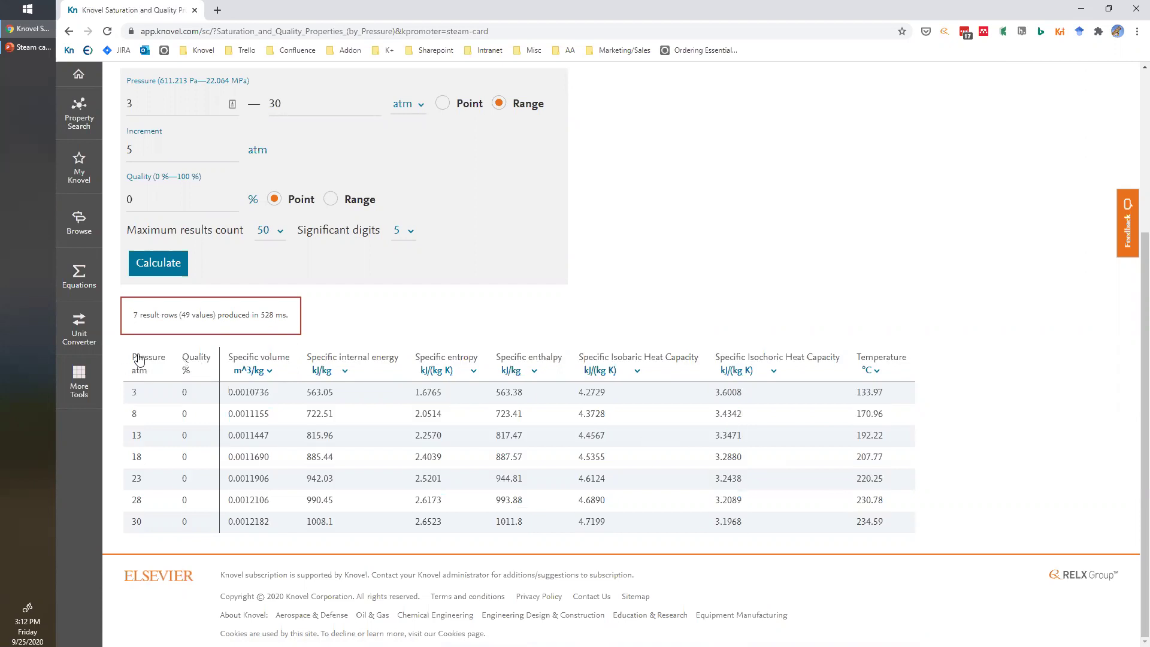
left_click_drag(131, 357, 1048, 537)
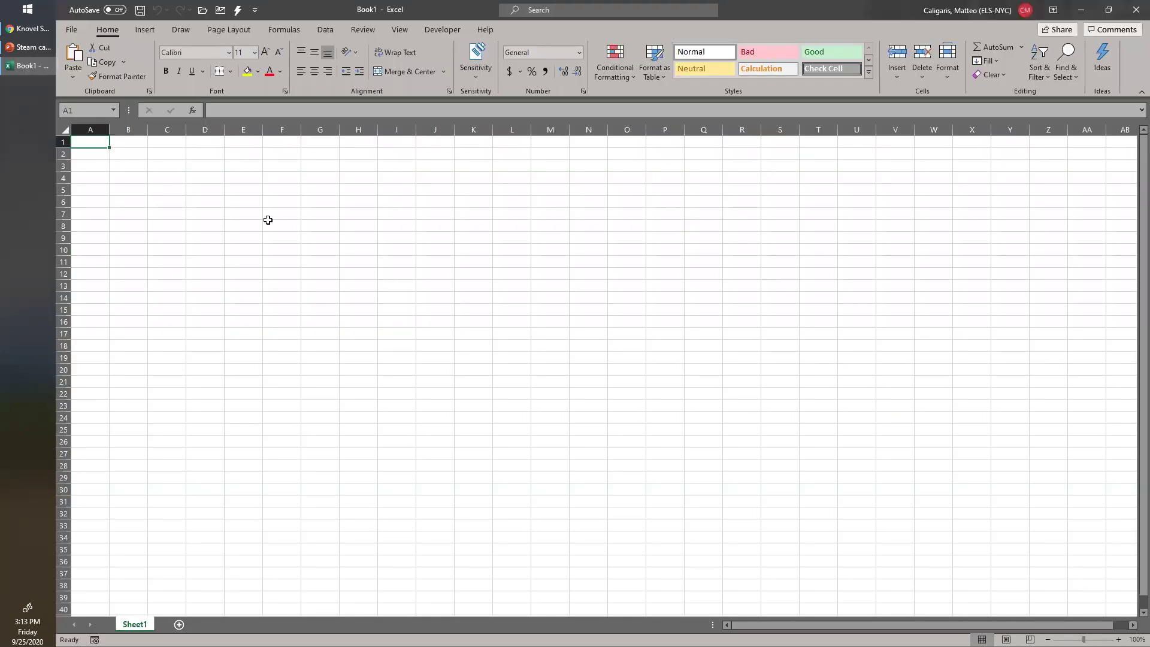
key("ctrl+v")
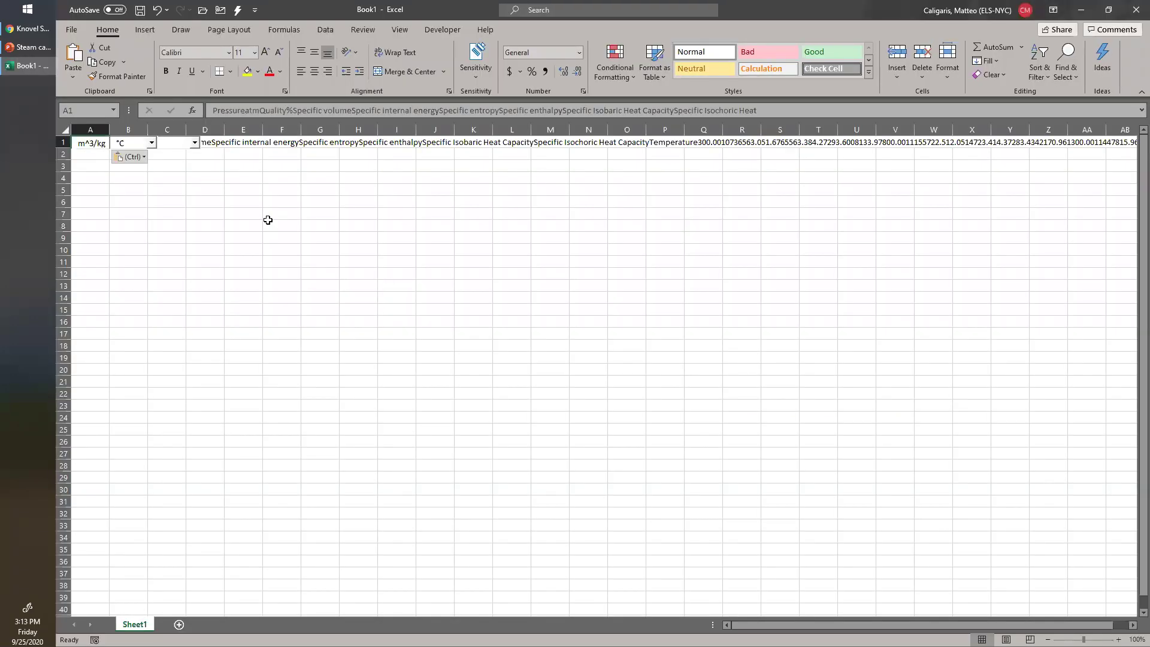
key("ctrl+z")
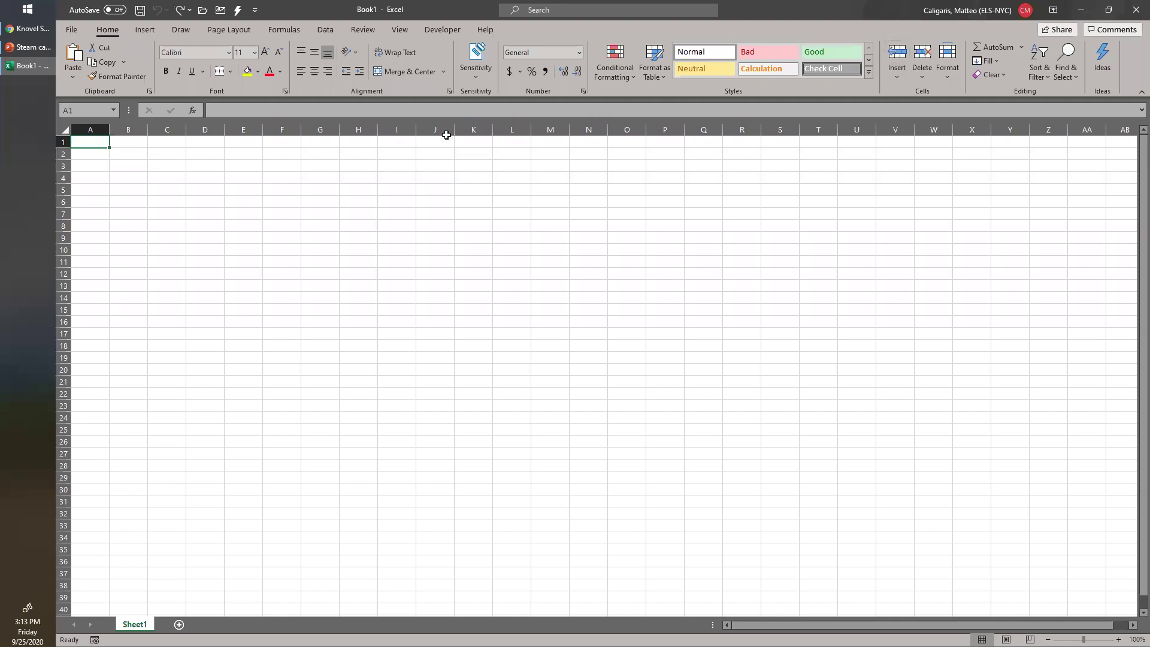
Try pasting the table into cell A1 with its source formatting, and close the workbook without saving.
right_click(96, 143)
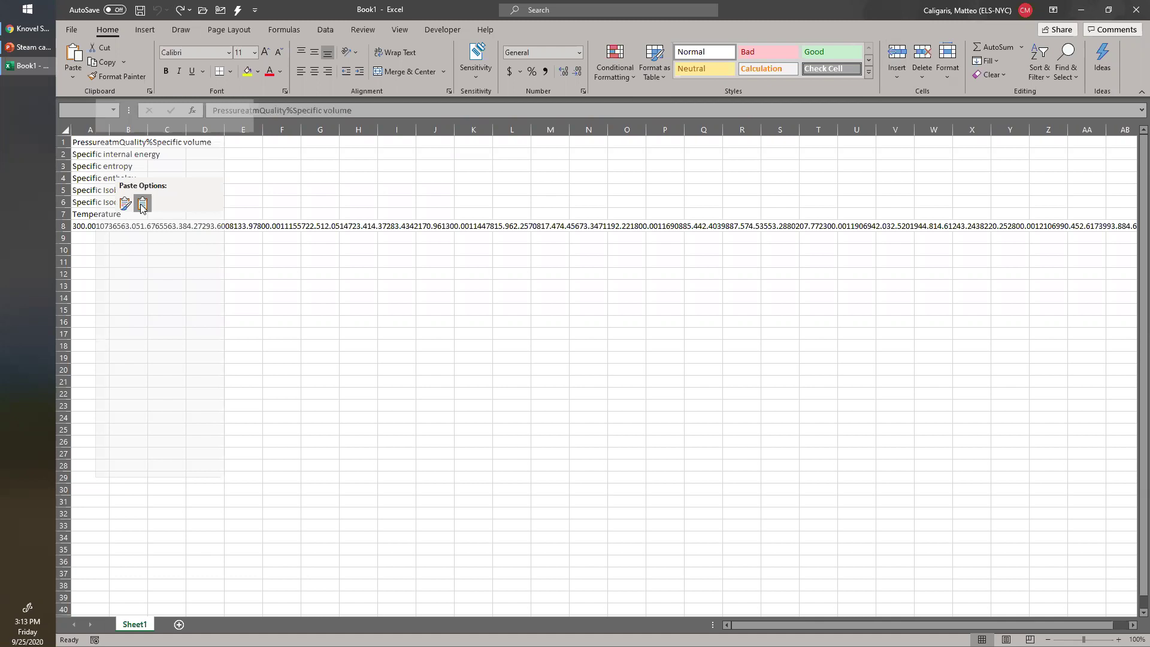
left_click(125, 203)
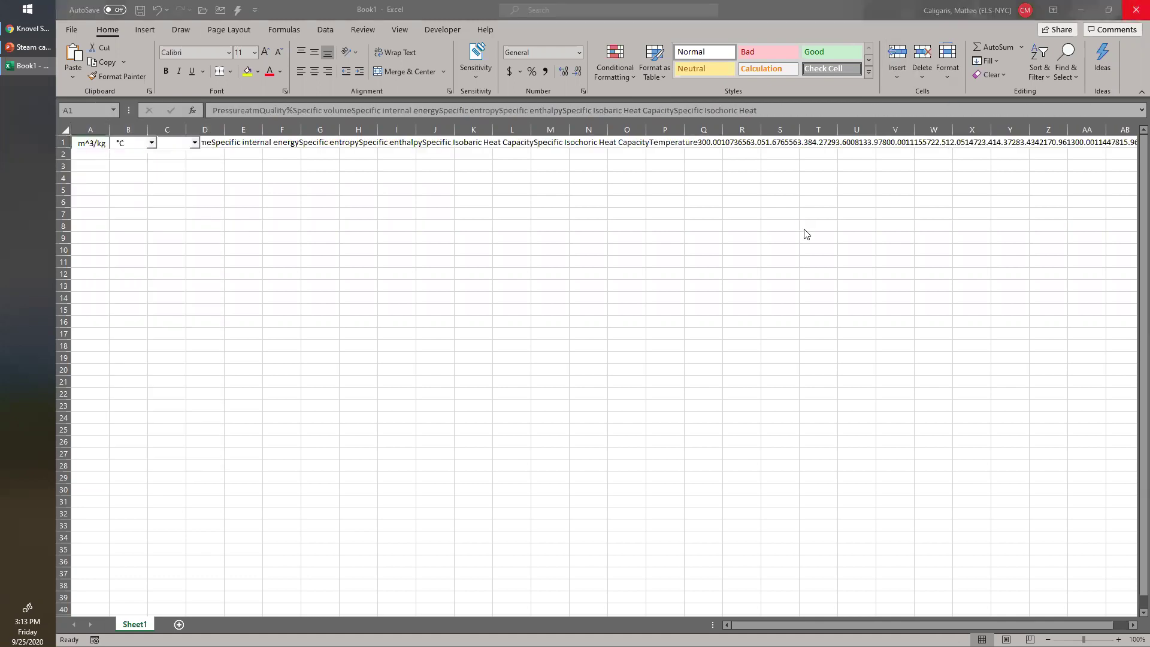
left_click(733, 402)
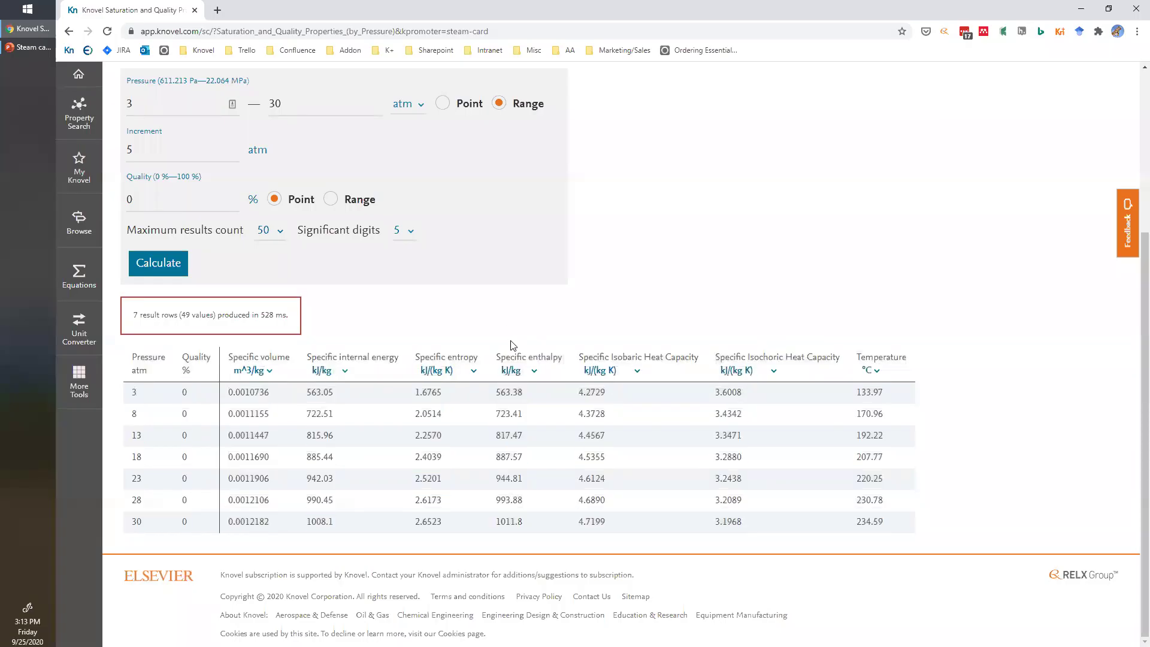
Look through the remaining steam calculators in order, from saturation by temperature through compressed water, metastable, high temperature, transport and viscosity to surface tension.
scroll(128, 365, "up", 4)
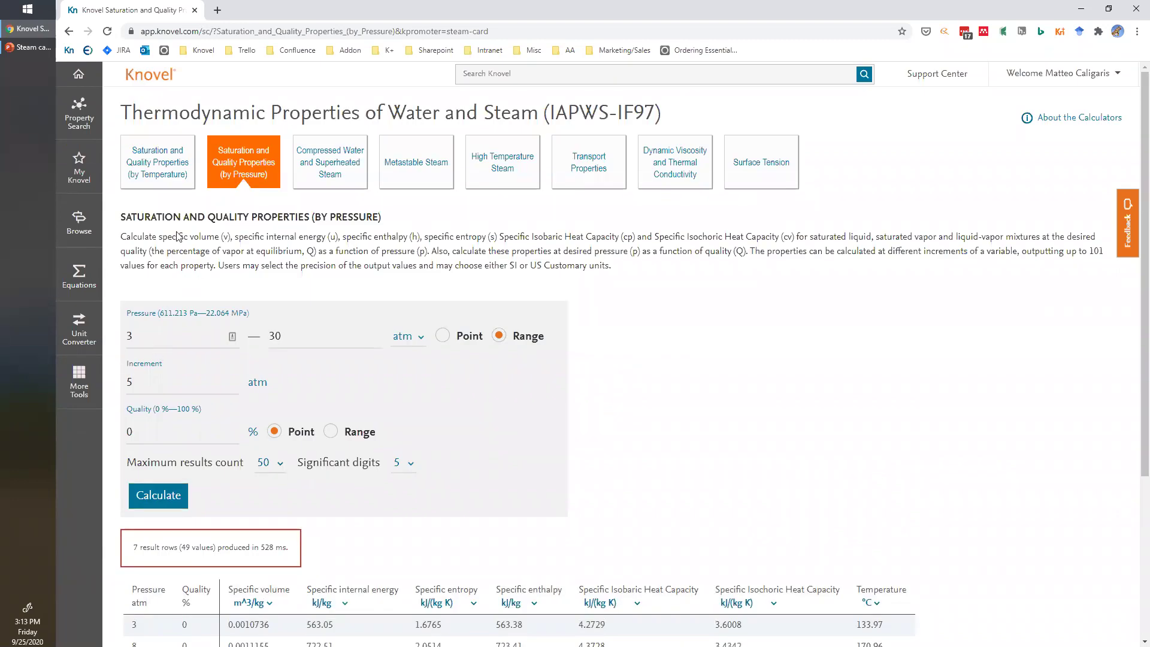
left_click(165, 170)
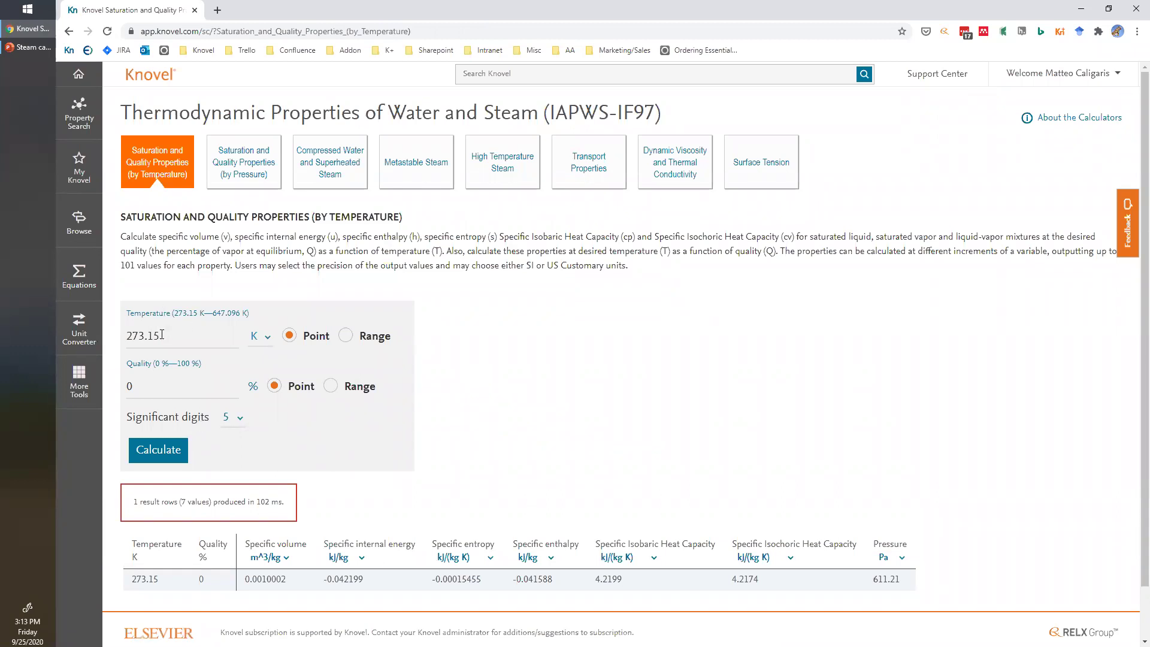
left_click(324, 160)
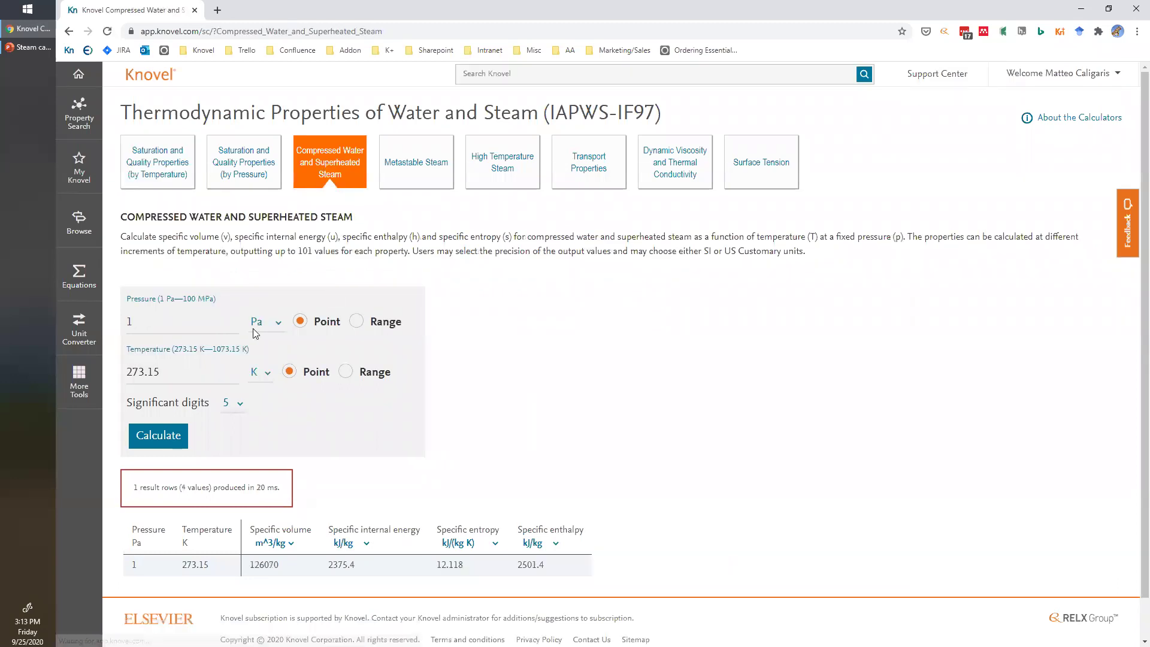
left_click(438, 153)
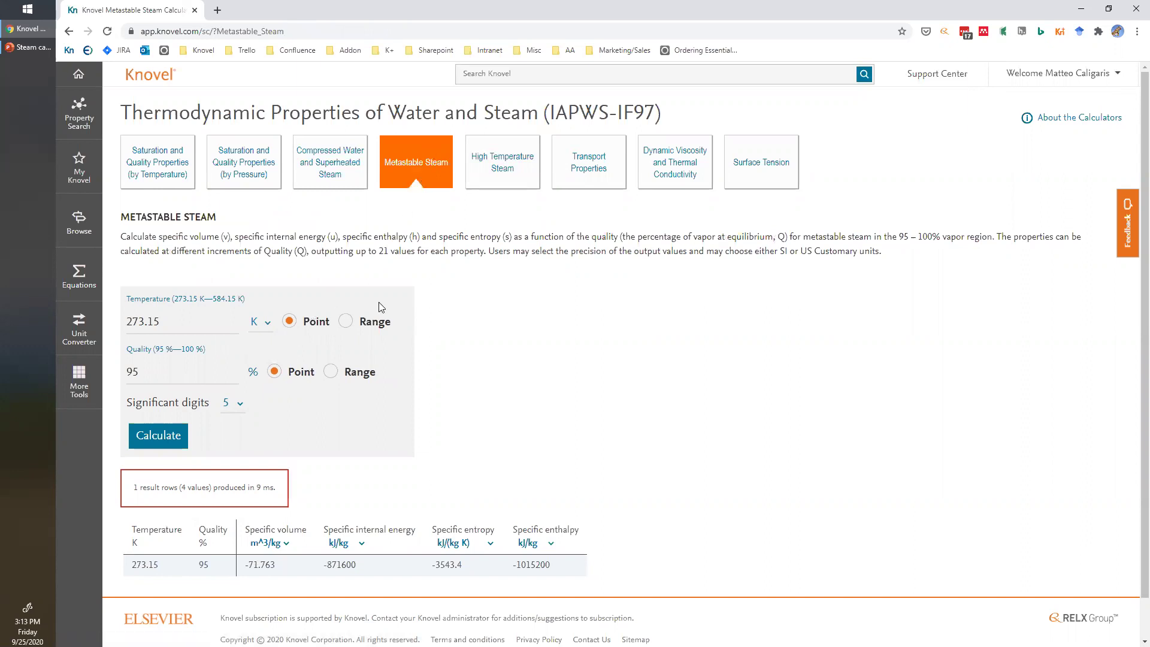
left_click(527, 177)
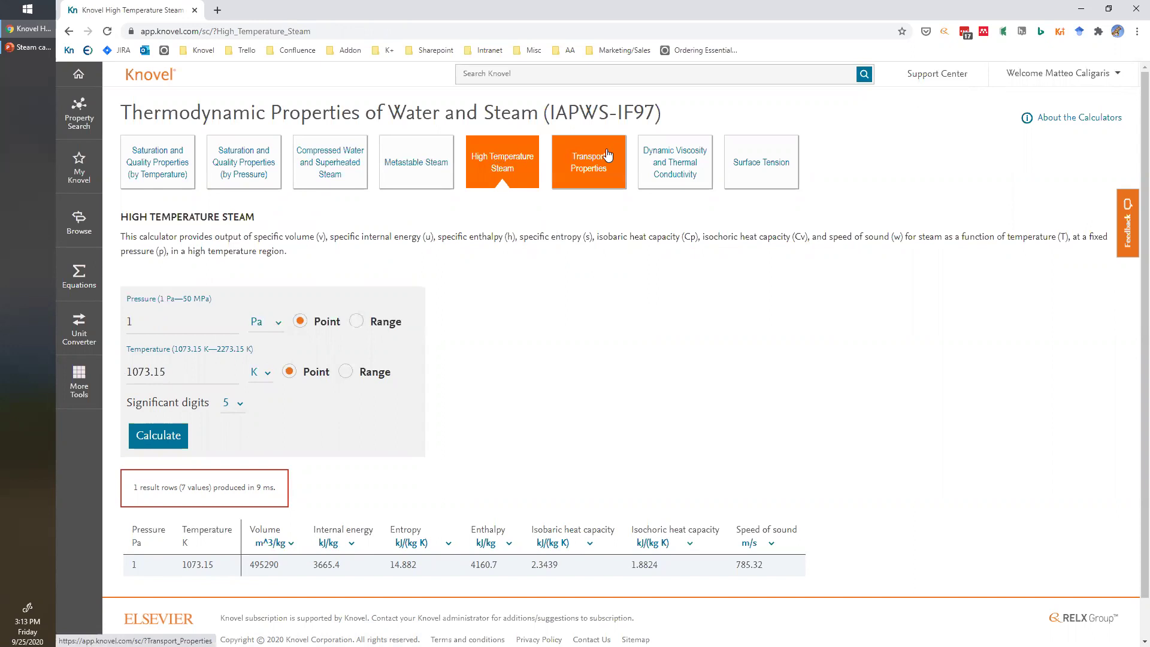
left_click(579, 174)
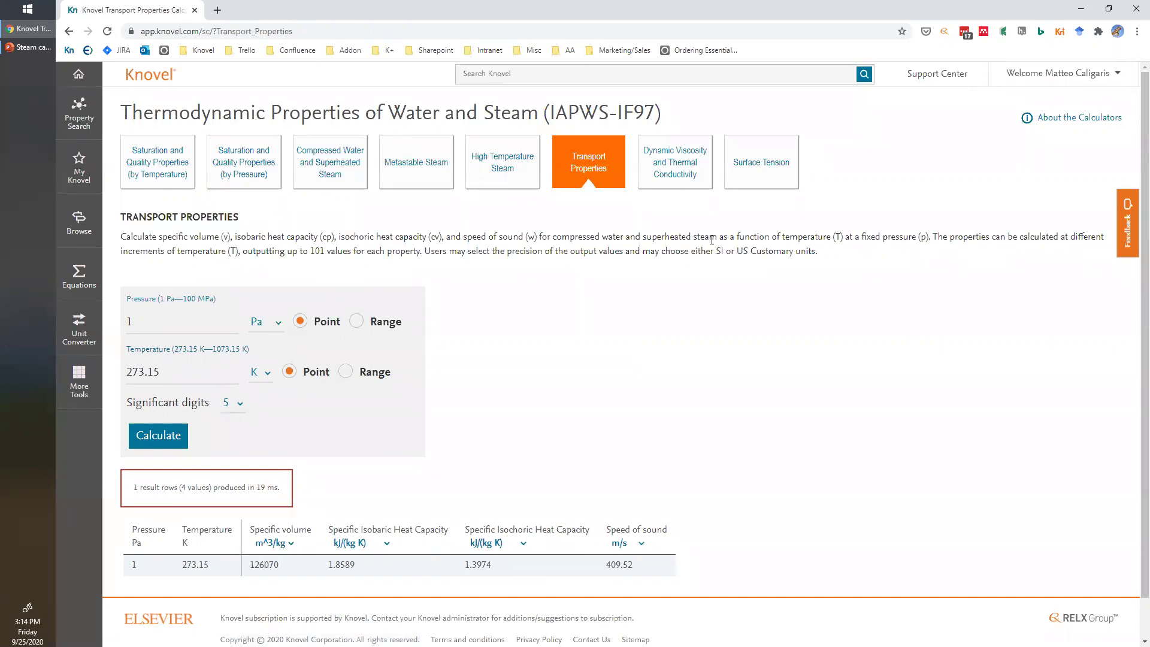
left_click(709, 182)
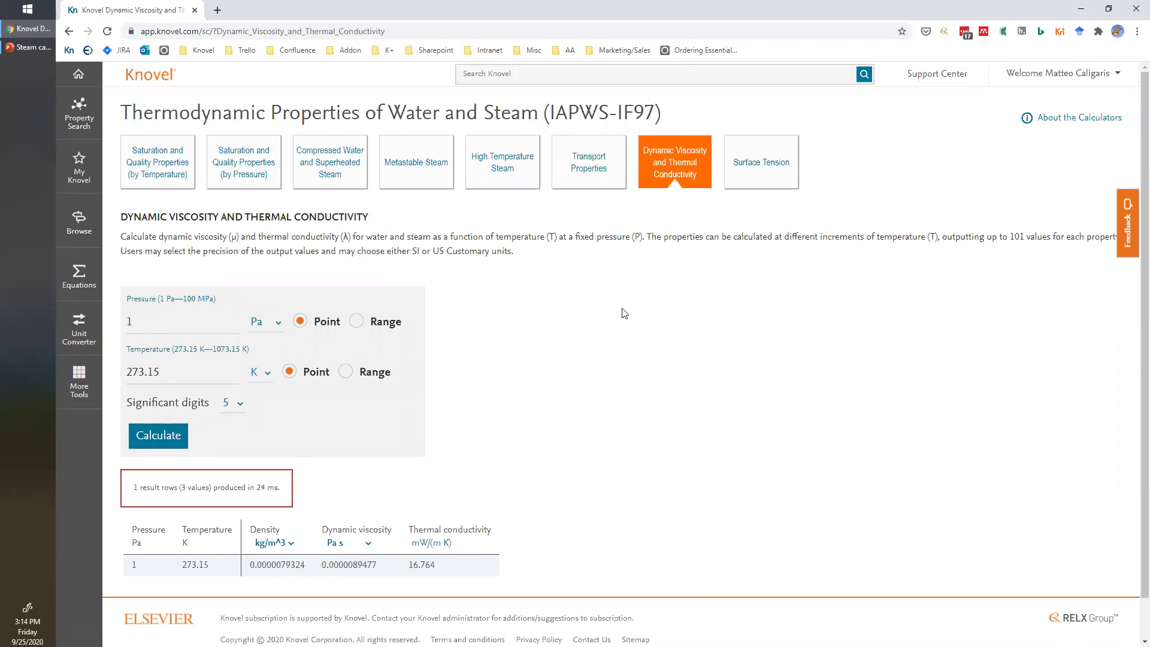
left_click(756, 172)
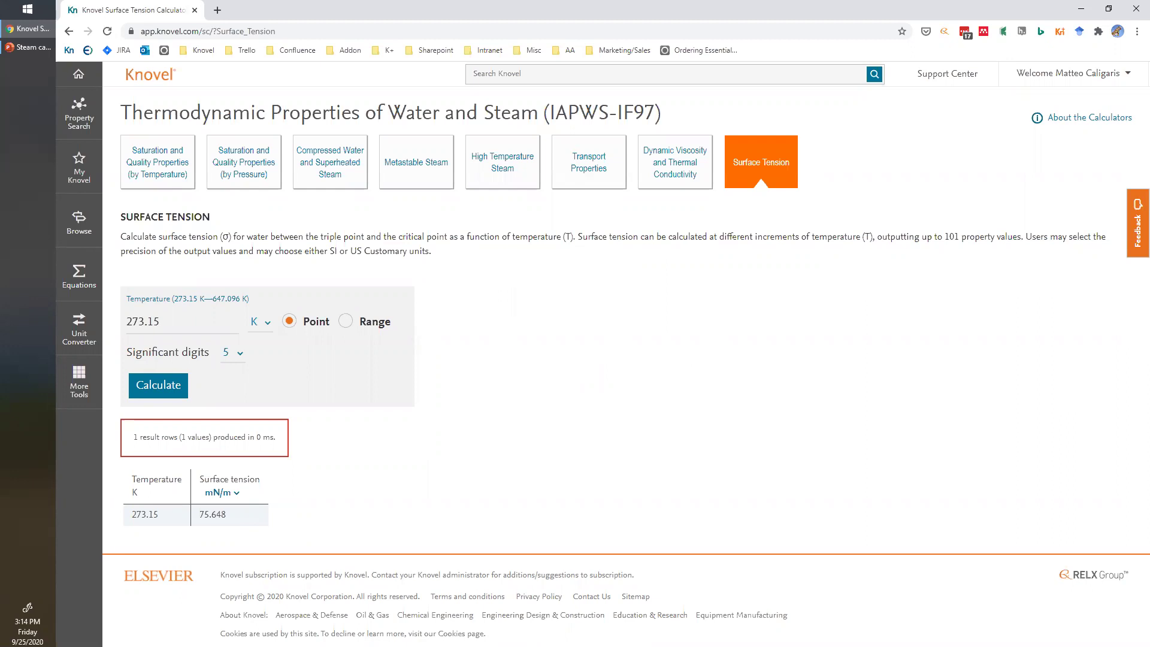
Switch to the Steam calculator presentation in PowerPoint and start the slide show from the Webinar Series Schedule slide.
key("alt+Tab")
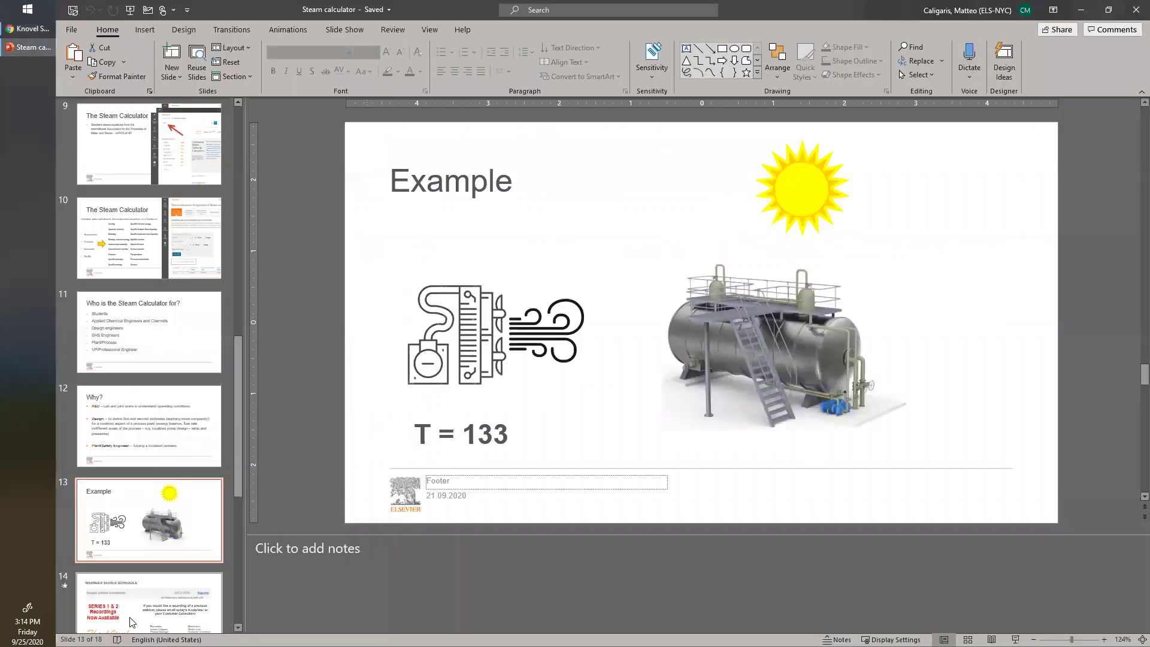
key("Page_Down")
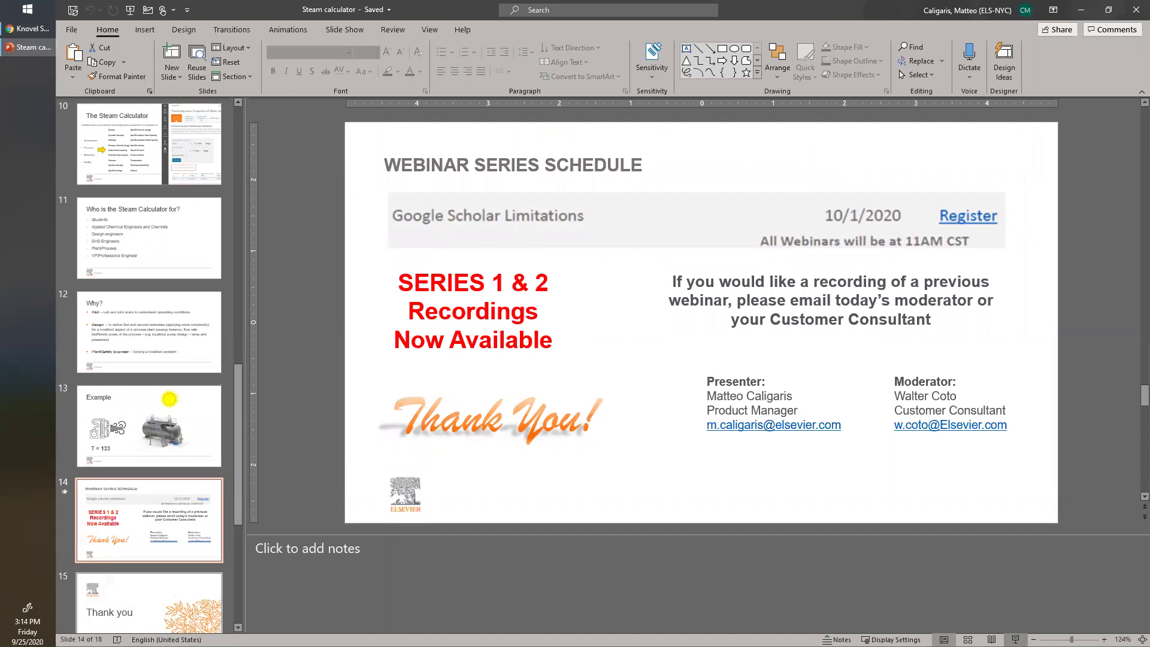
key("shift+F5")
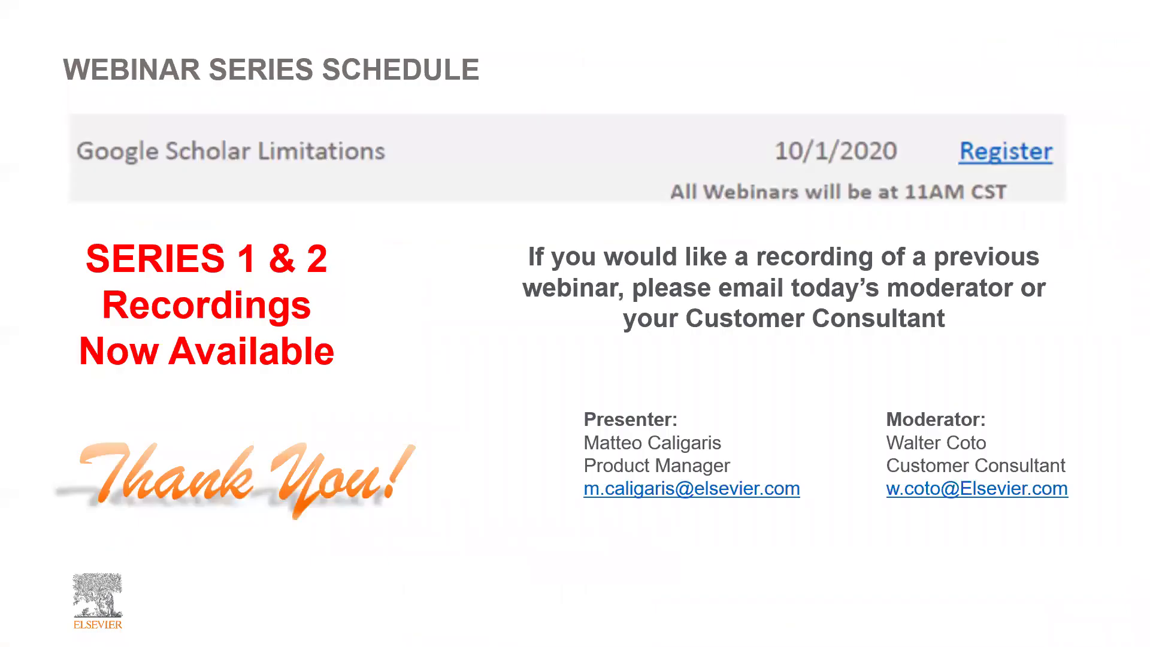